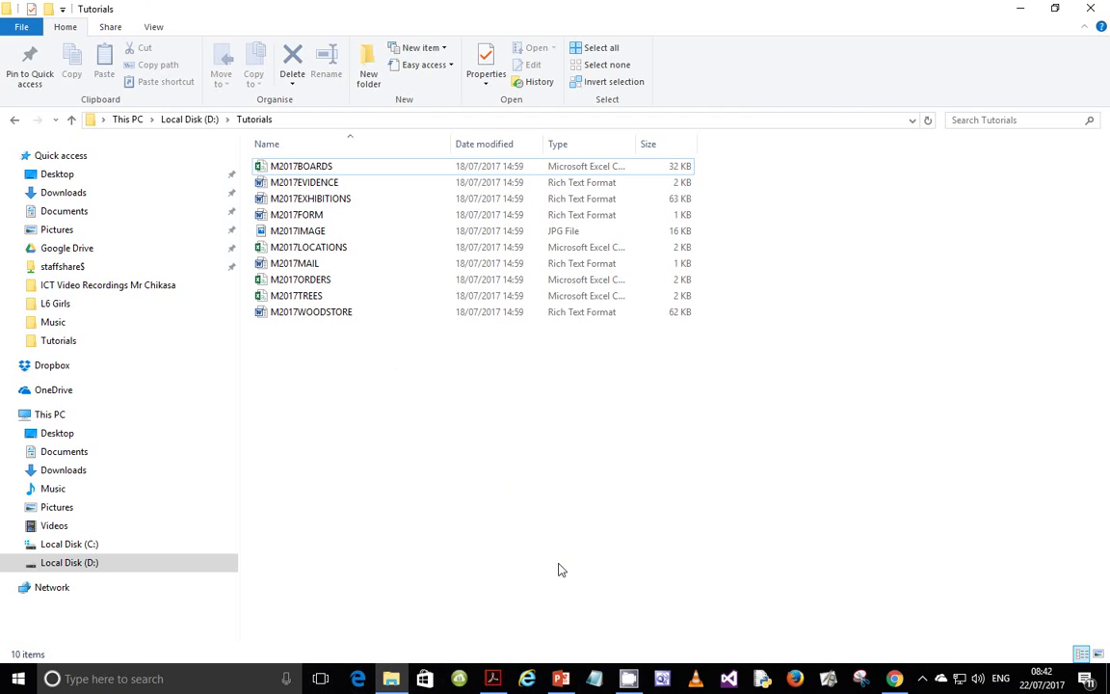
- Bring the 0417_m17_qp_21 exam paper forward and scroll to the Task 1 Evidence Document instructions
left_click(503, 682)
scroll(538, 318, "up", 8)
scroll(539, 337, "down", 3)
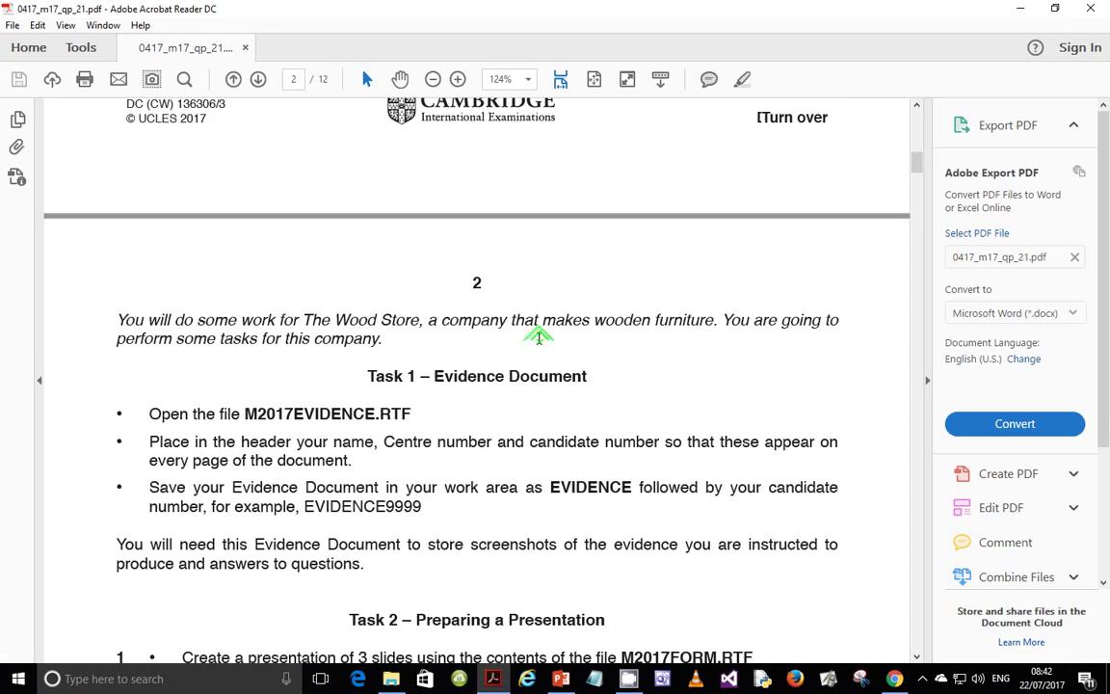
scroll(541, 327, "up", 10)
scroll(549, 334, "up", 3)
scroll(549, 335, "down", 1)
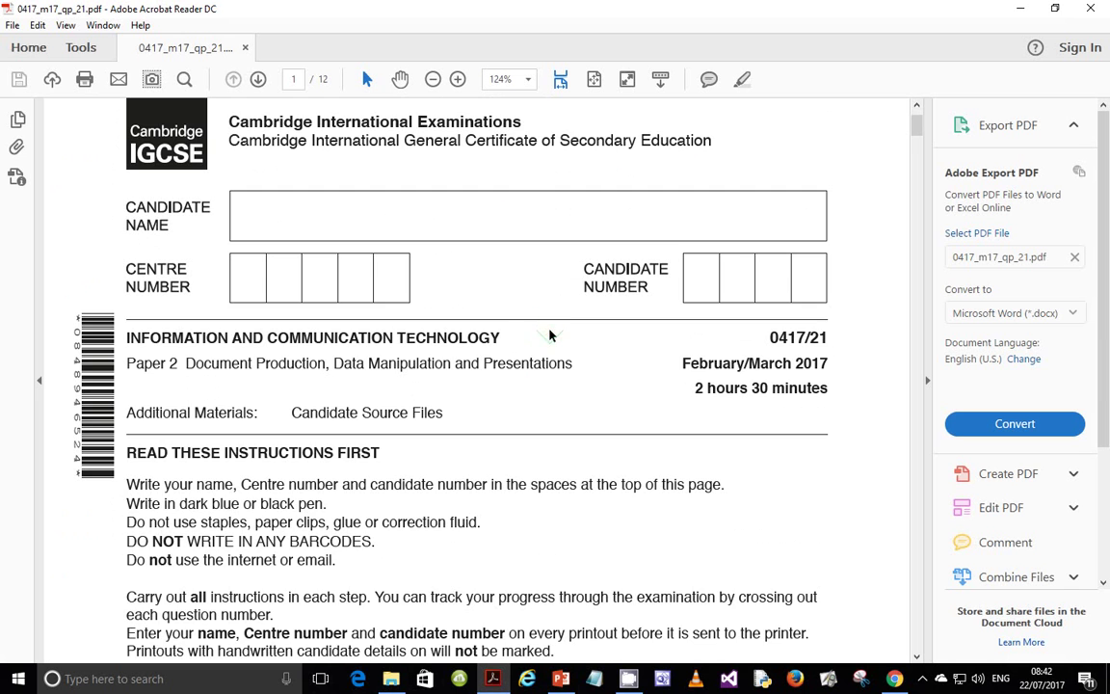
scroll(550, 337, "down", 10)
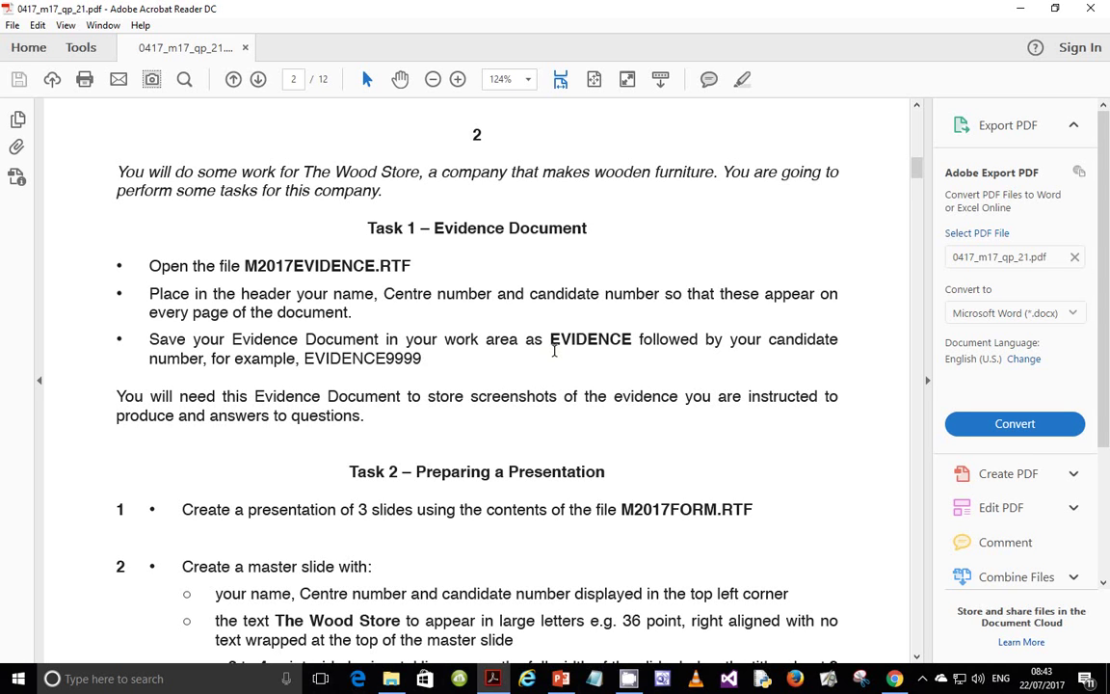
- Open M2017EVIDENCE in Word and insert a Blank (Three Columns) header
key("alt+Tab")
double_click(318, 186)
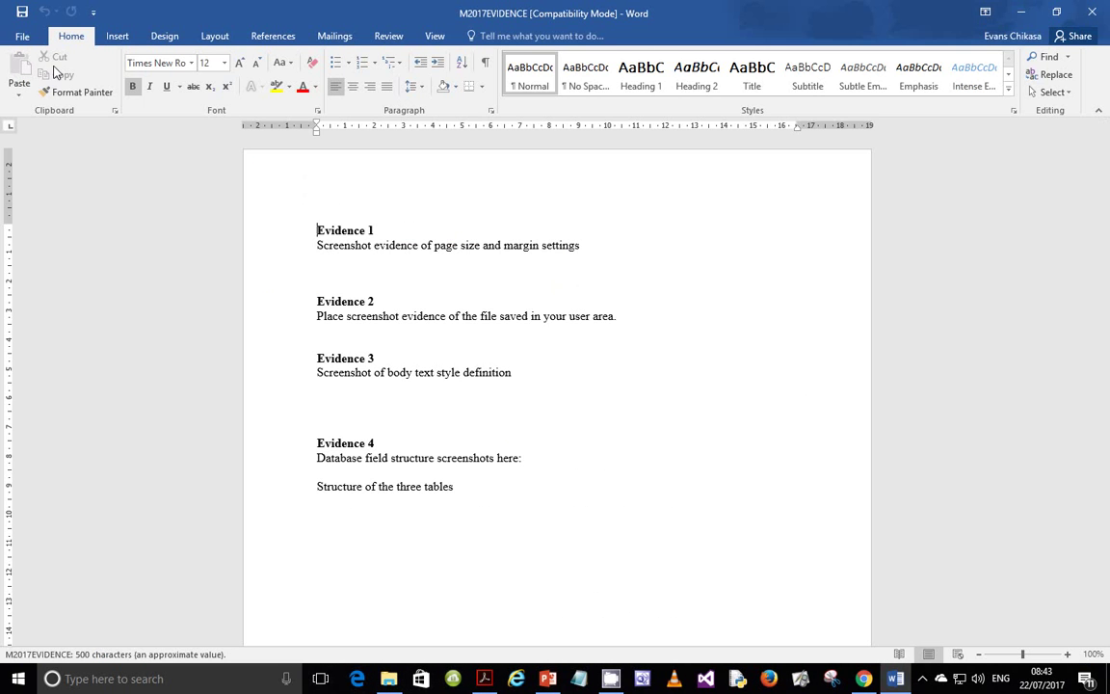
left_click(116, 35)
left_click(690, 88)
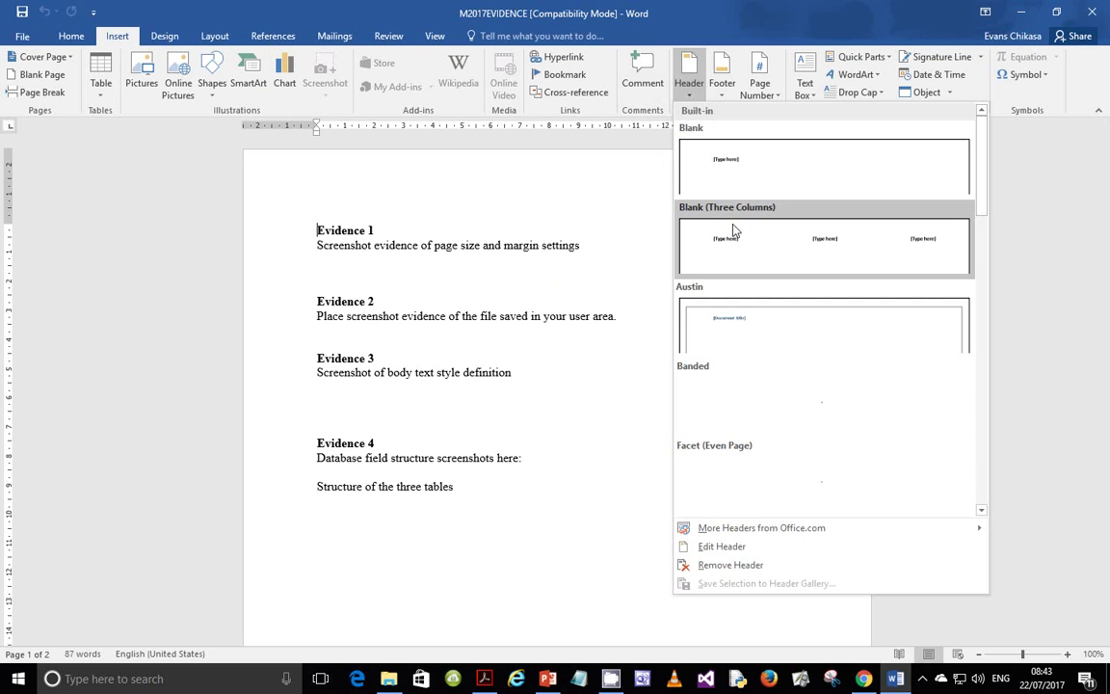
left_click(733, 230)
- Fill the header columns with the candidate's name, centre number and candidate number, then close the header
left_click(347, 194)
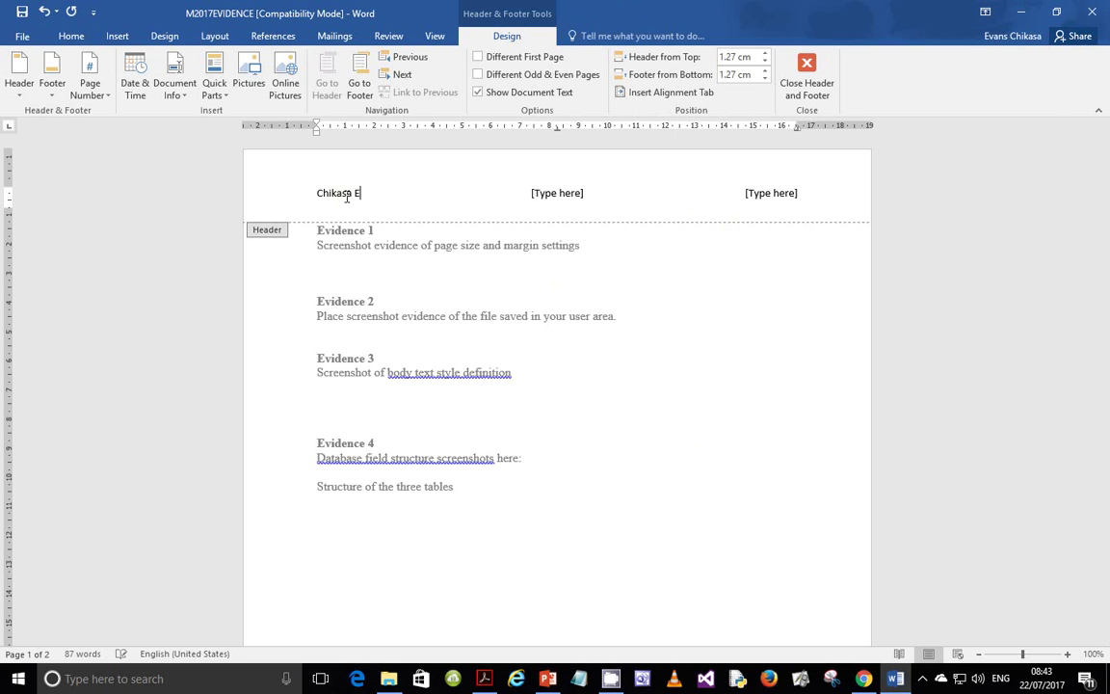
left_click(559, 193)
type("ZM556")
left_click(781, 198)
left_click(796, 79)
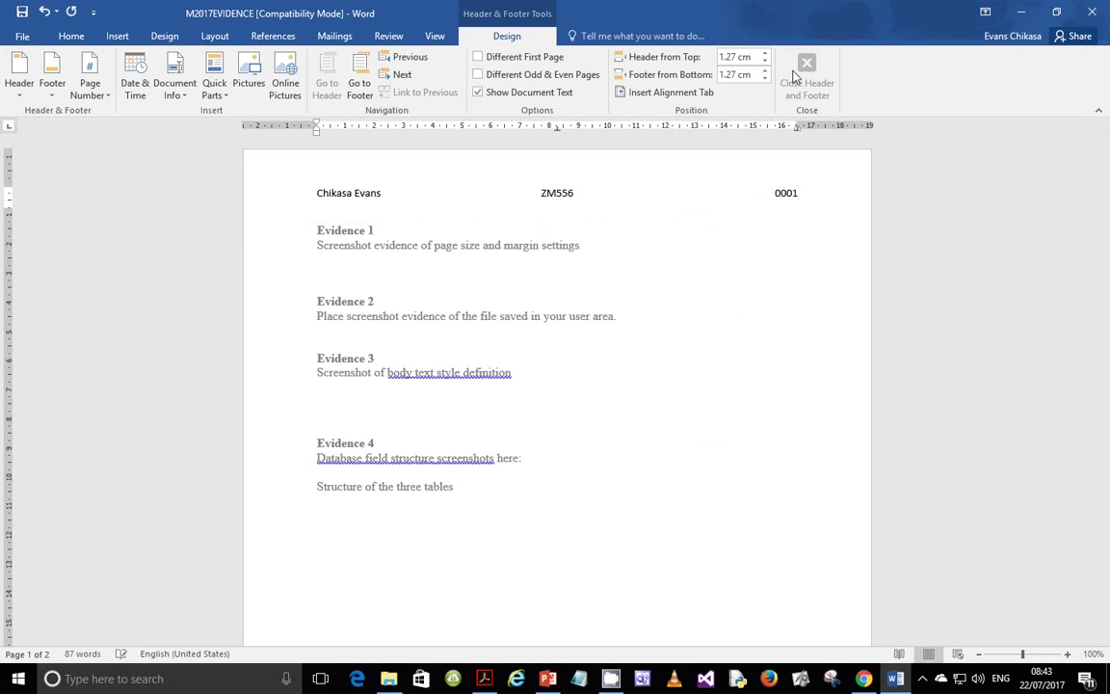
left_click(21, 36)
- Save As into the Tutorials folder, renaming M2017EVIDENCE to EVIDENCE0001
left_click(35, 191)
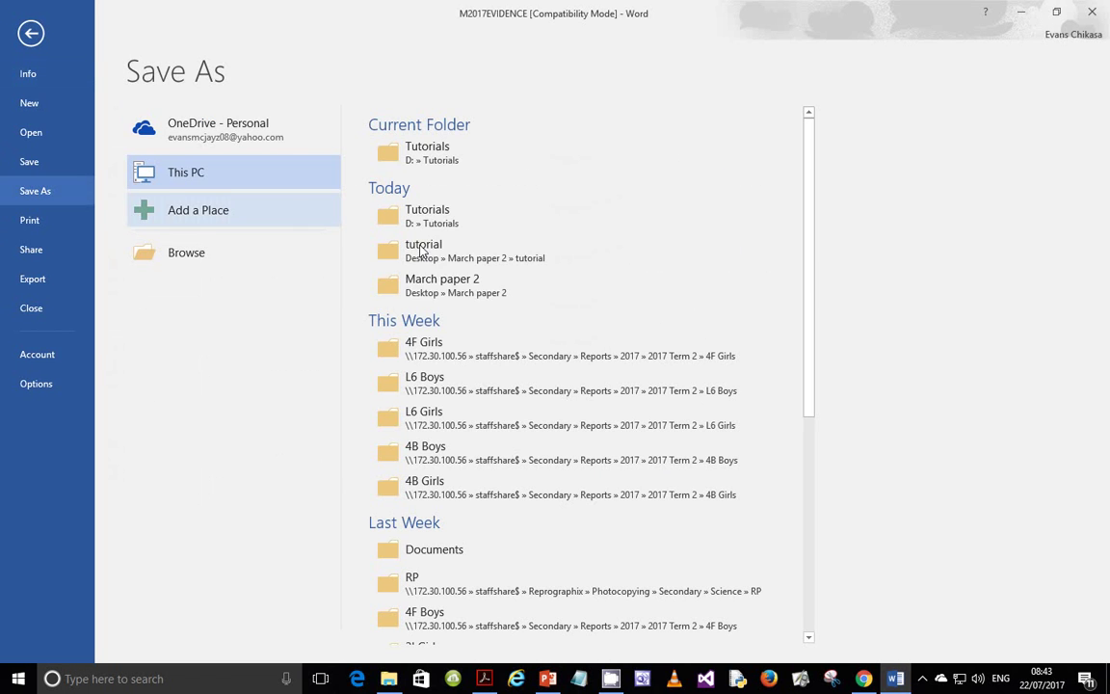
left_click(455, 154)
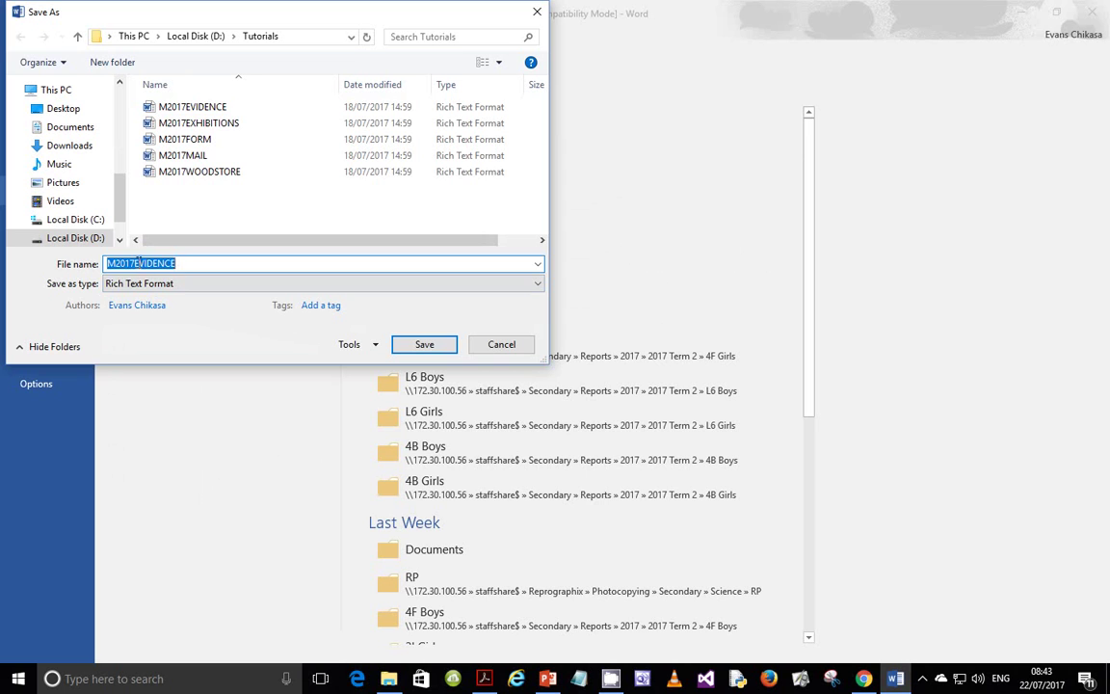
left_click(134, 263)
key("BackSpace")
key("BackSpace")
key("BackSpace")
key("BackSpace")
key("BackSpace")
left_click(195, 264)
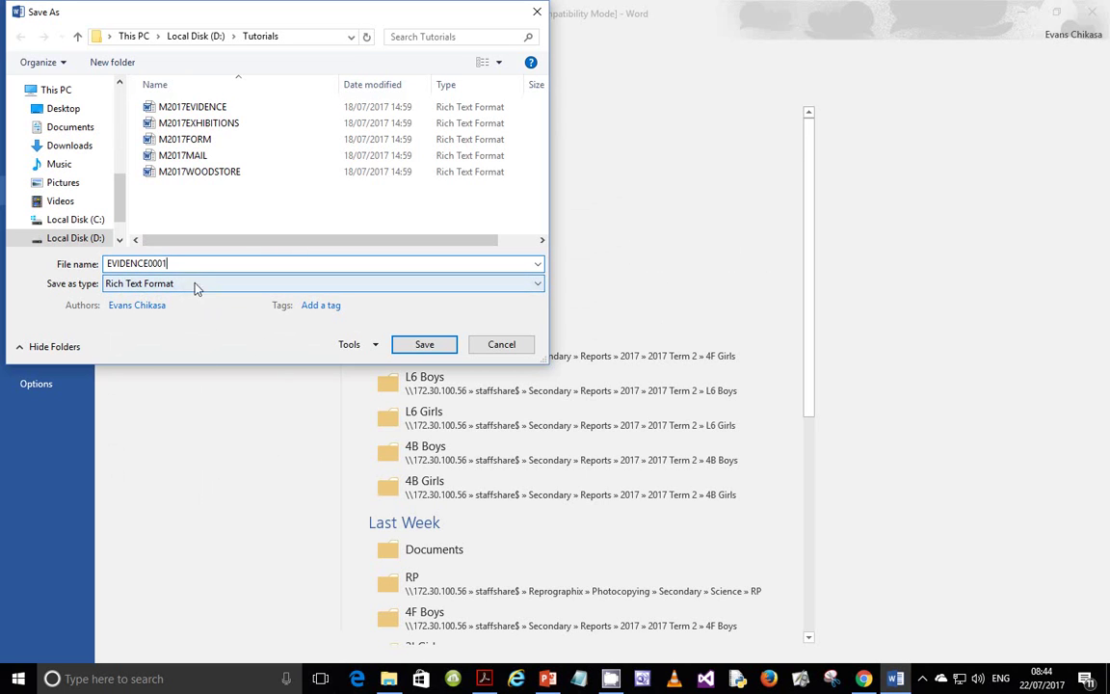
left_click(414, 345)
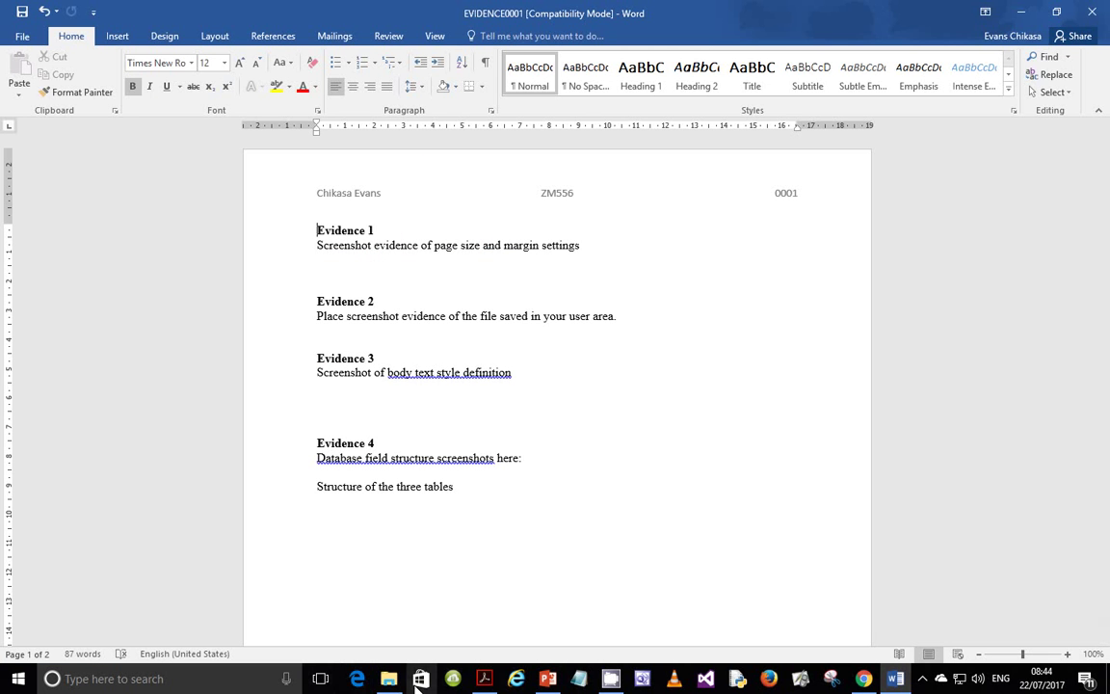
left_click(483, 678)
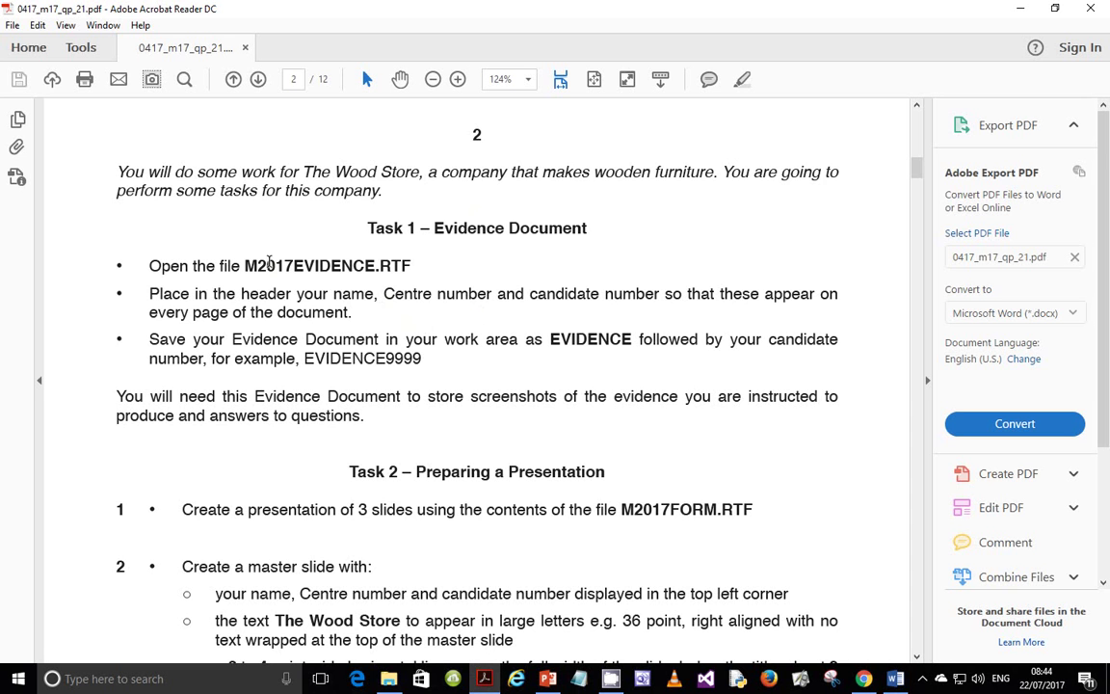
- Scroll the exam paper down to the Task 2 Preparing a Presentation instructions
scroll(325, 318, "down", 4)
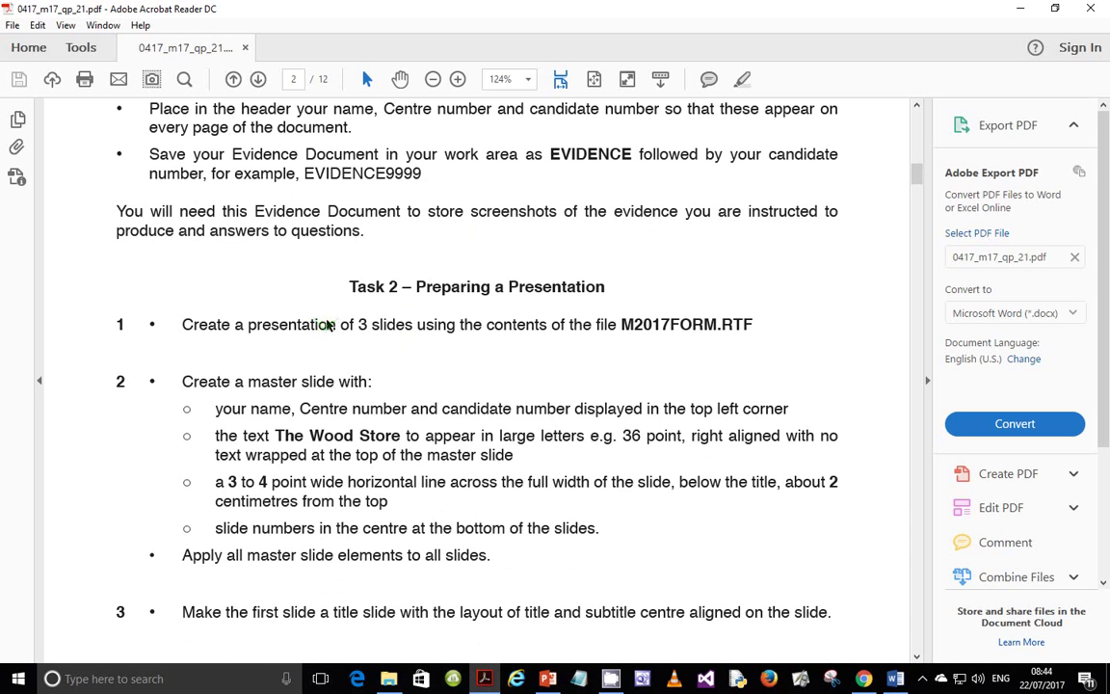
scroll(327, 325, "down", 1)
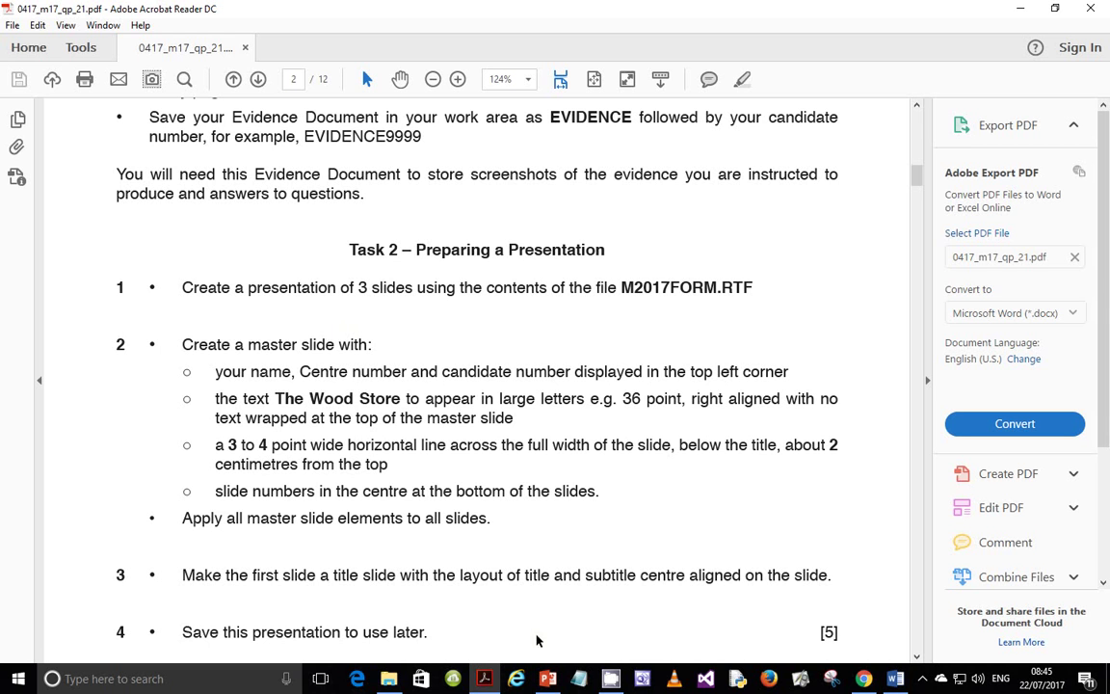
right_click(547, 678)
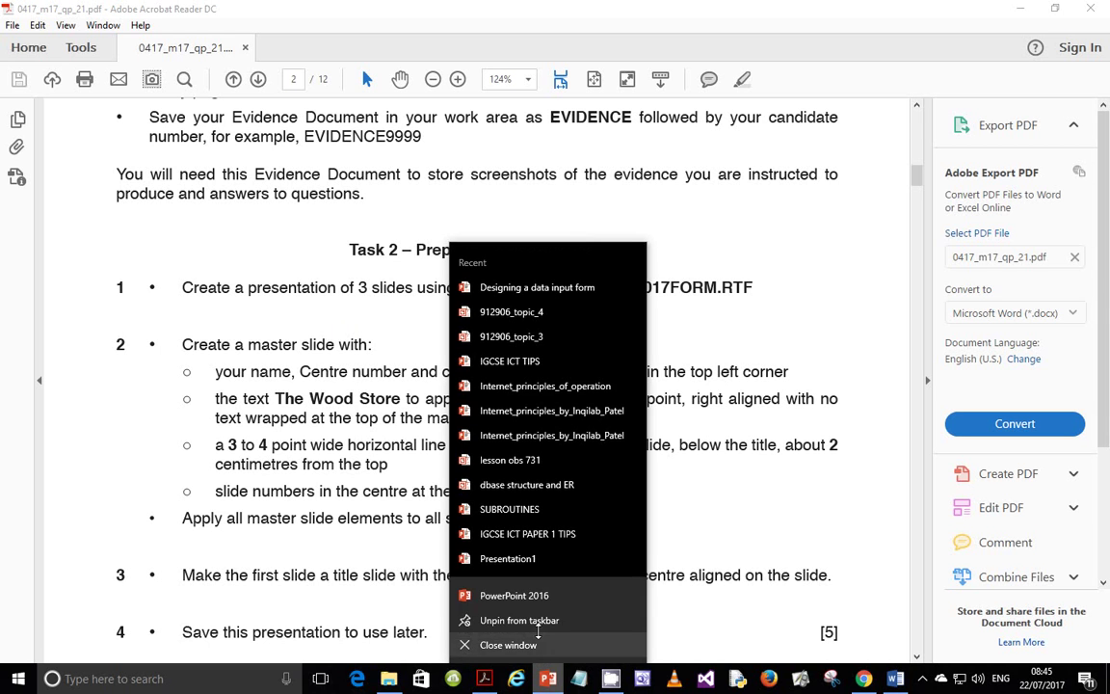
- Launch PowerPoint with a blank presentation and open M2017FORM from D:\Tutorials
left_click(525, 595)
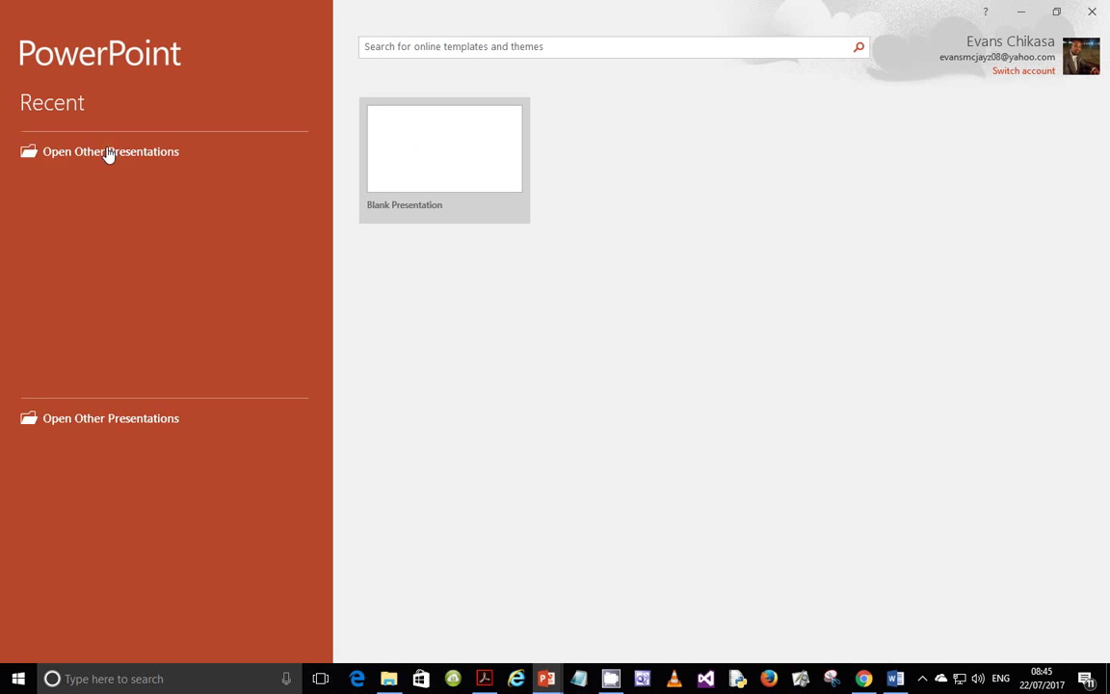
left_click(410, 142)
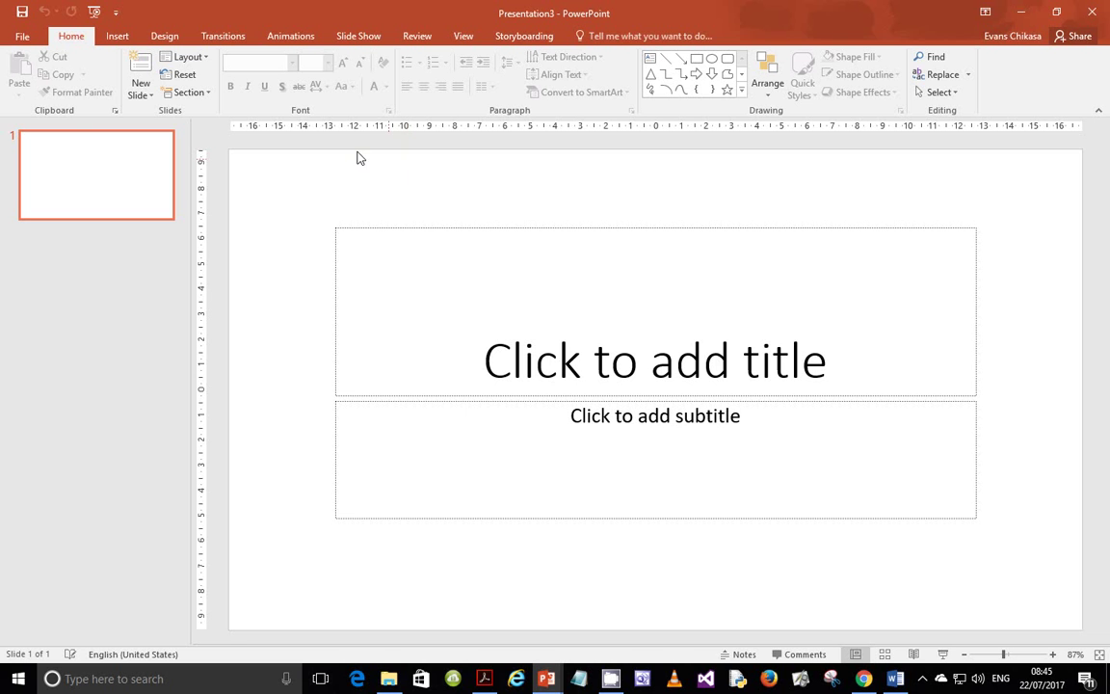
left_click(23, 36)
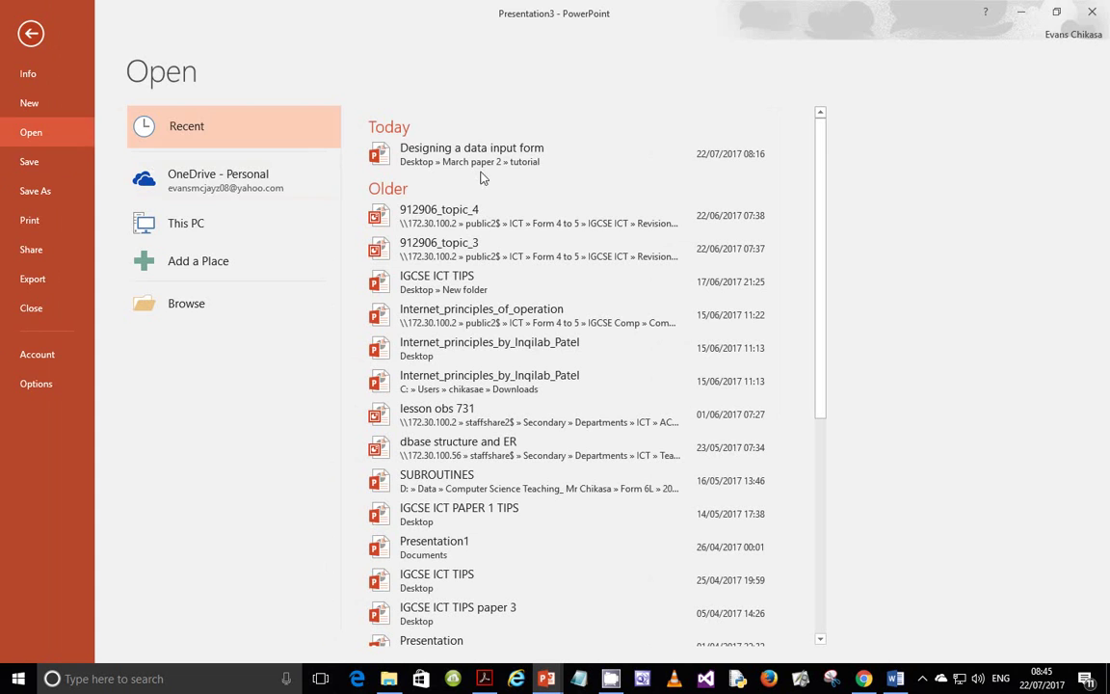
left_click(242, 309)
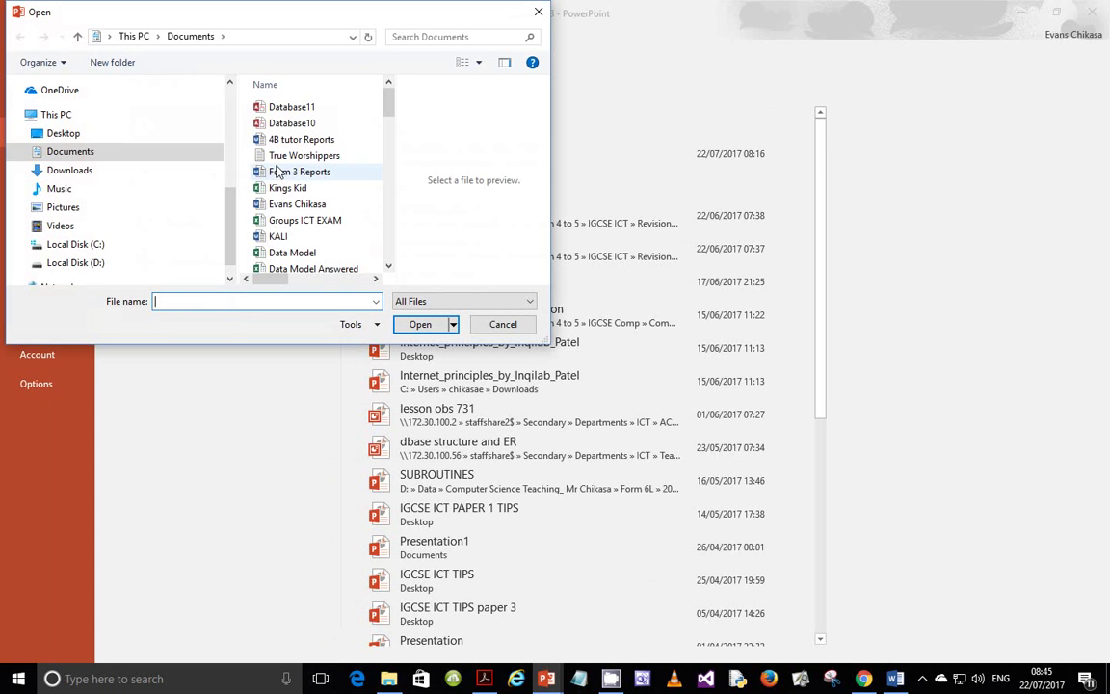
left_click(81, 263)
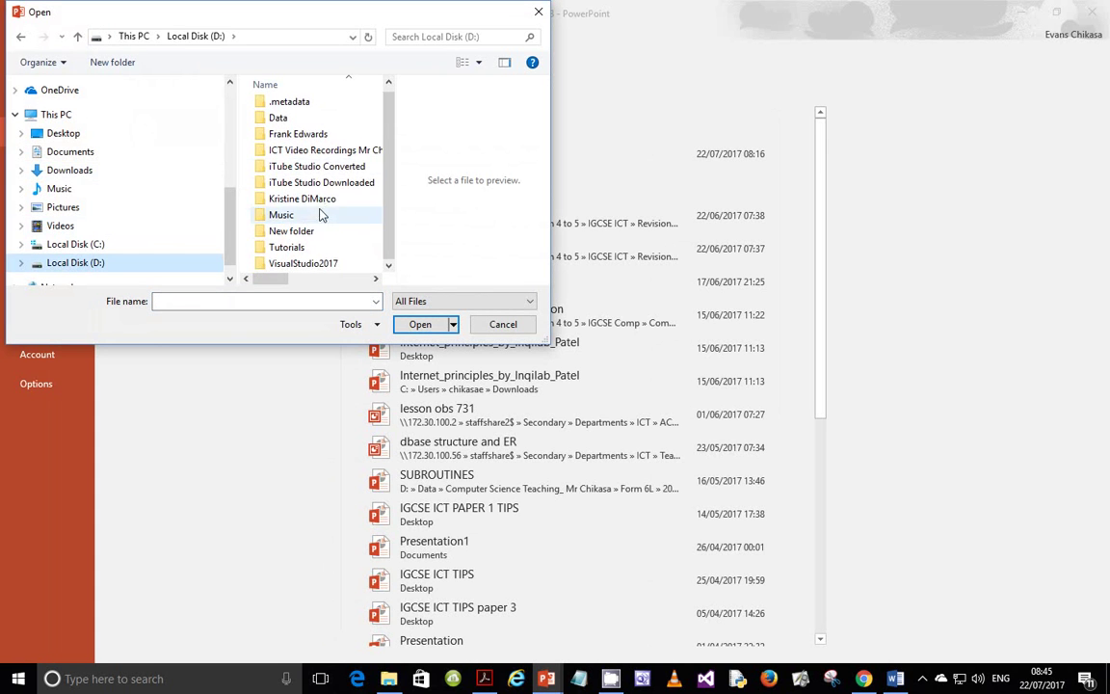
double_click(294, 252)
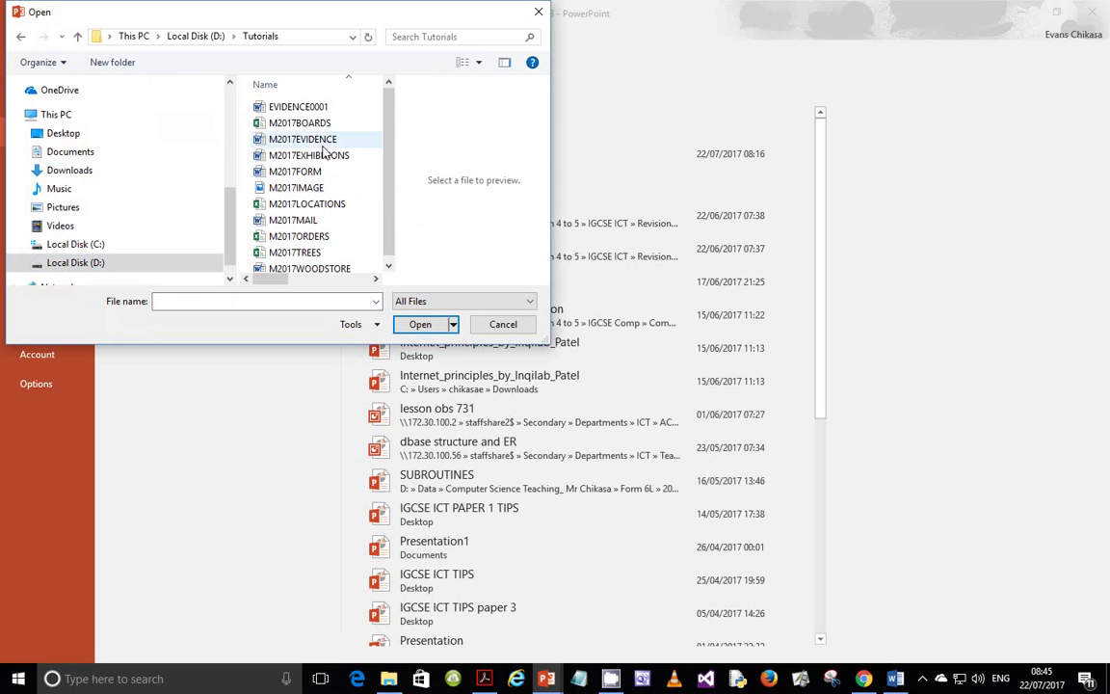
left_click(307, 173)
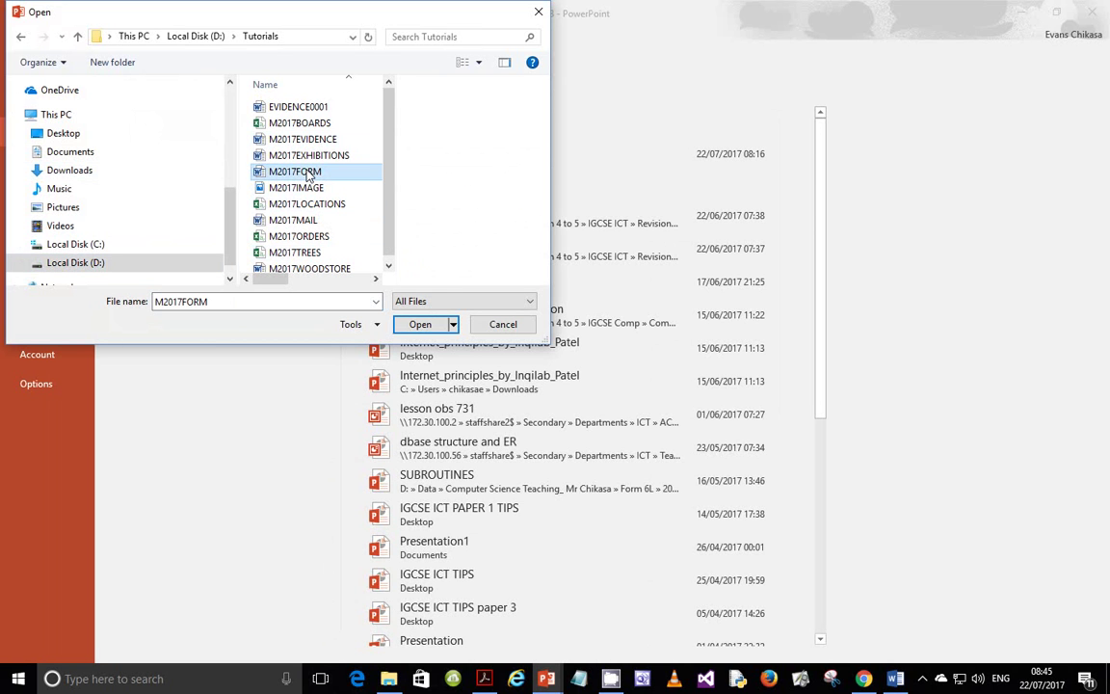
left_click(415, 325)
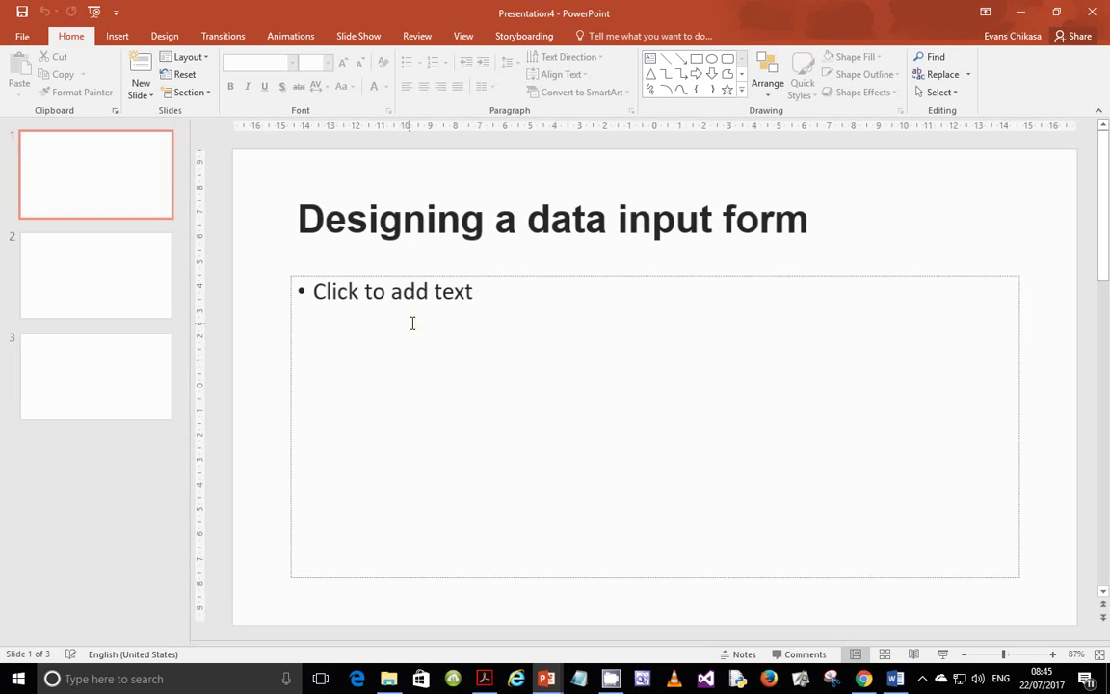
- Review the three imported slides, from Features of Form Design through Evaluation of my form
left_click(132, 282)
left_click(114, 192)
left_click(112, 280)
left_click(112, 357)
left_click(101, 298)
left_click(113, 179)
left_click(100, 283)
left_click(101, 376)
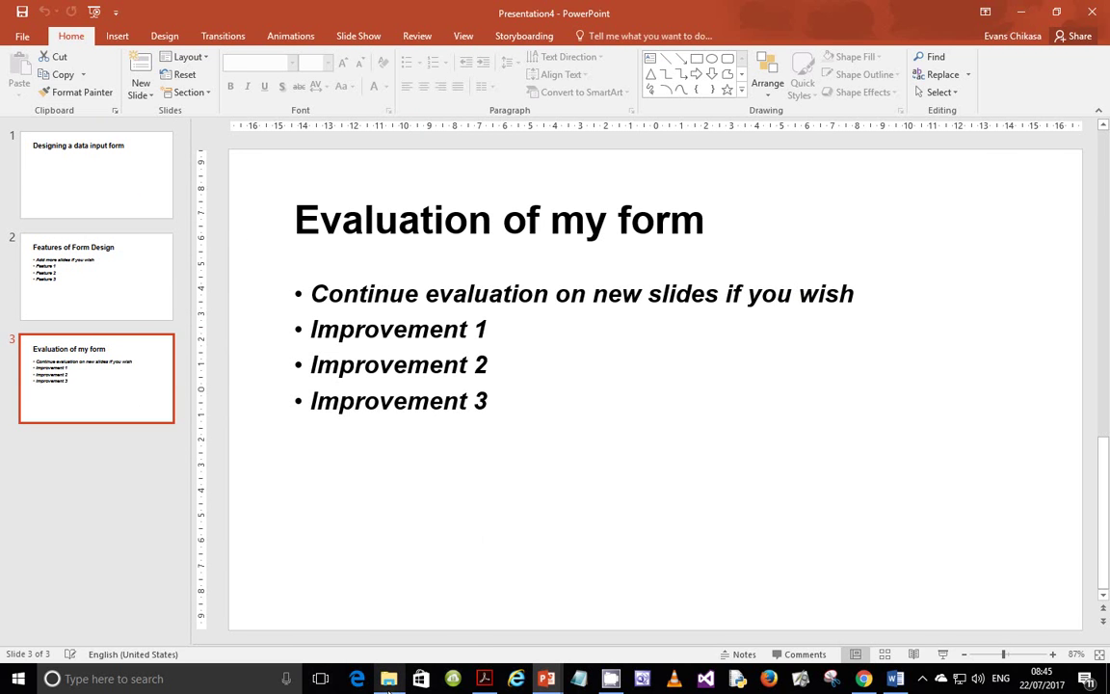
- Open M2017FORM from the Tutorials folder in Word and enable editing
mouse_move(389, 685)
left_click(384, 637)
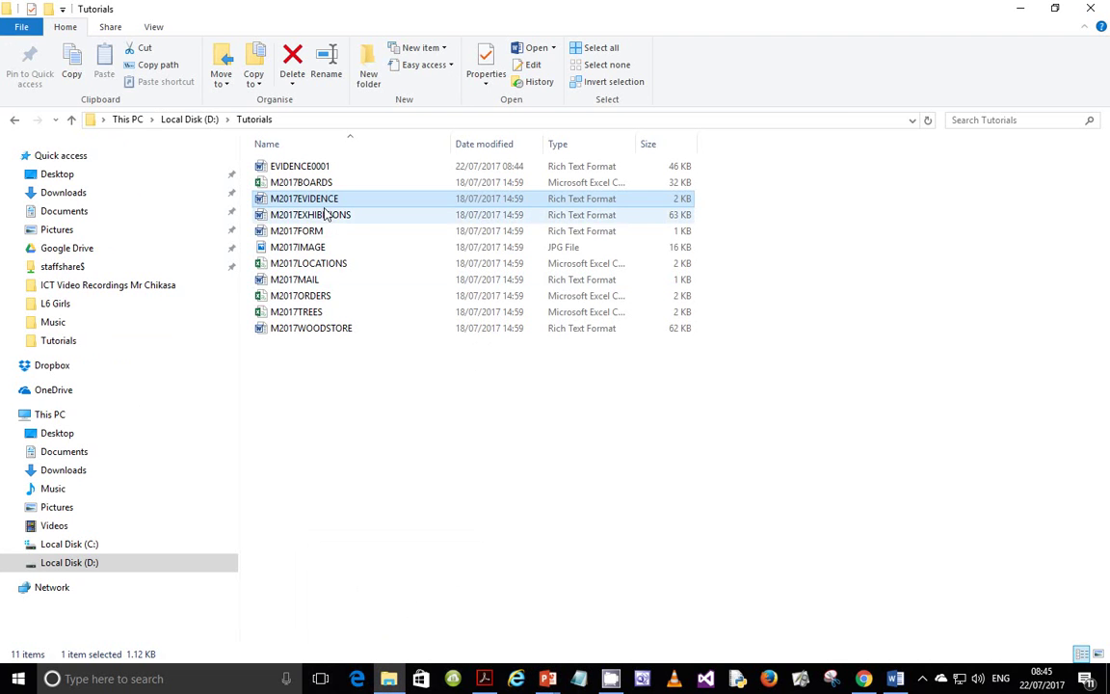
left_click(320, 232)
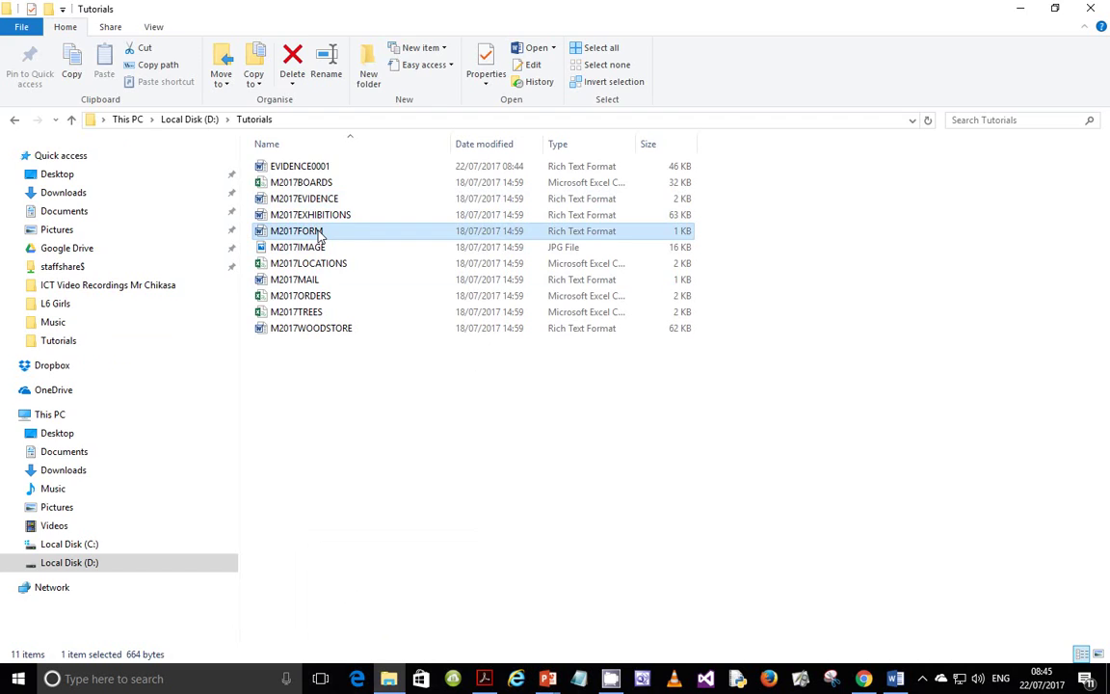
double_click(320, 232)
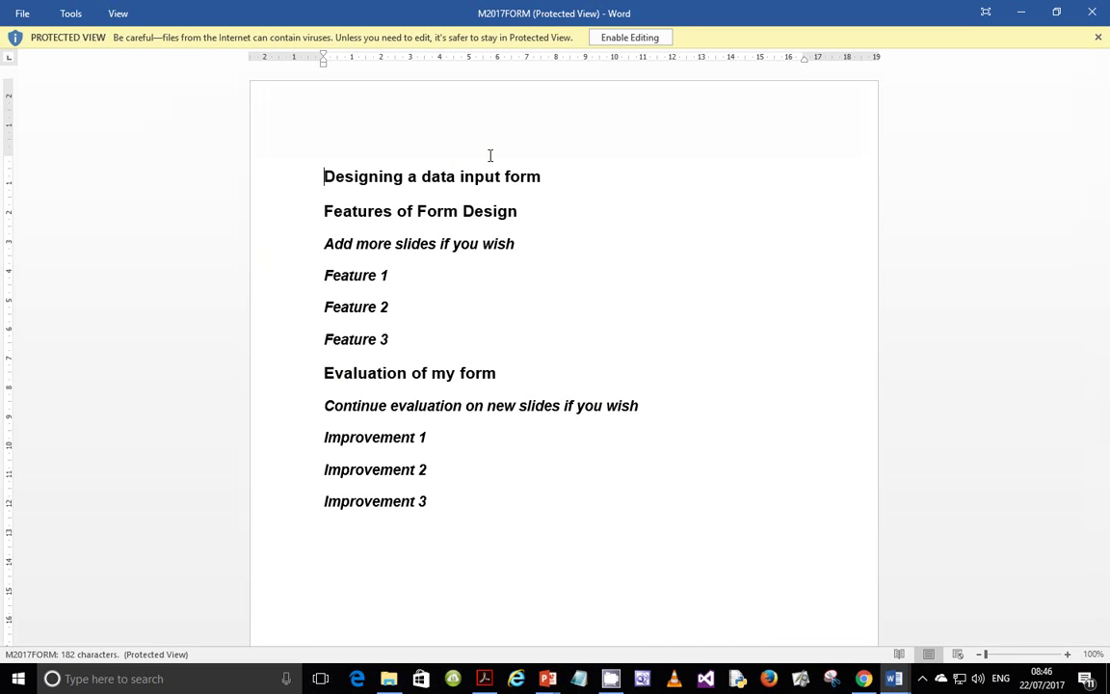
left_click(617, 41)
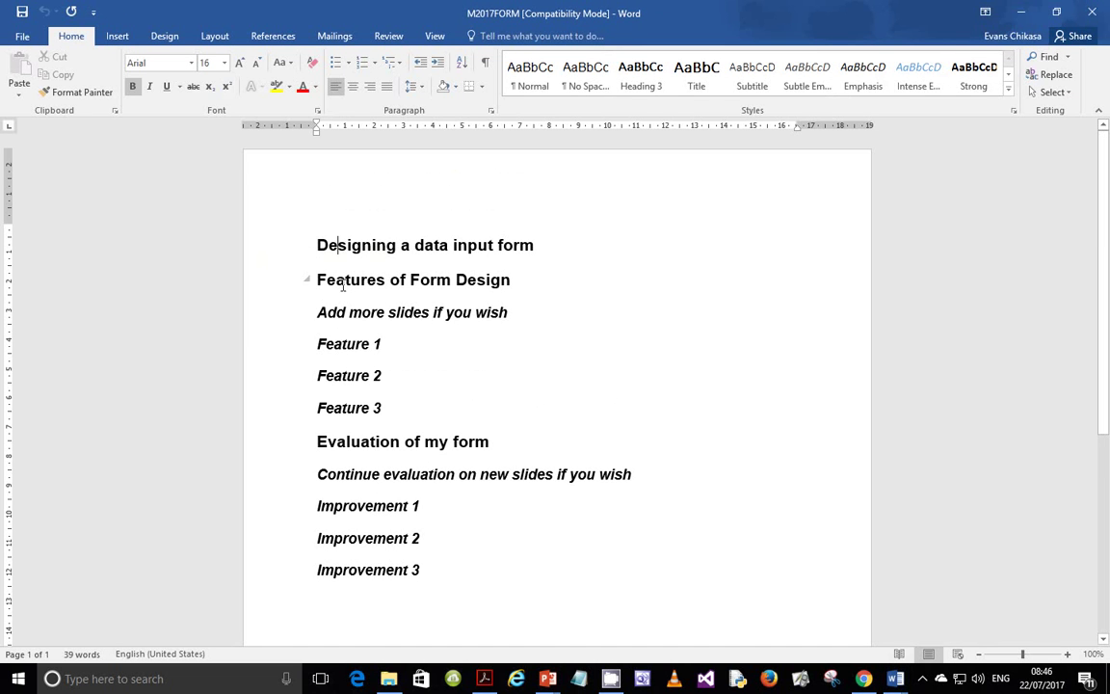
- Check the font formatting of the heading and Feature lines, then close M2017FORM
left_click(335, 343)
left_click_drag(319, 244, 497, 246)
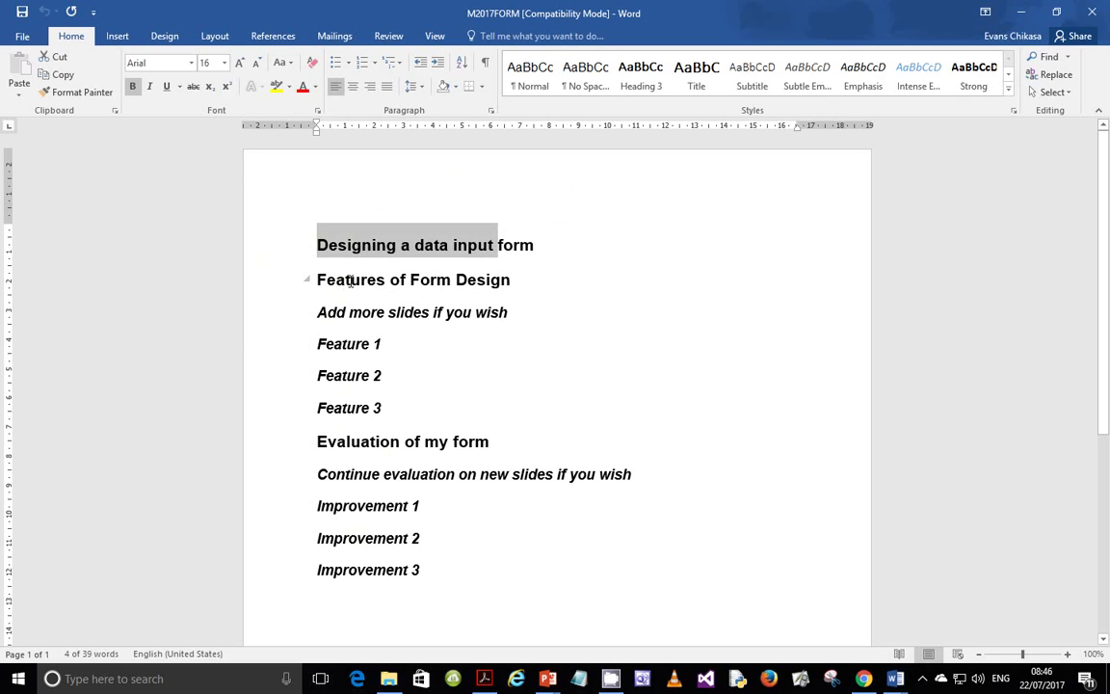
key("Left")
left_click_drag(317, 313, 513, 312)
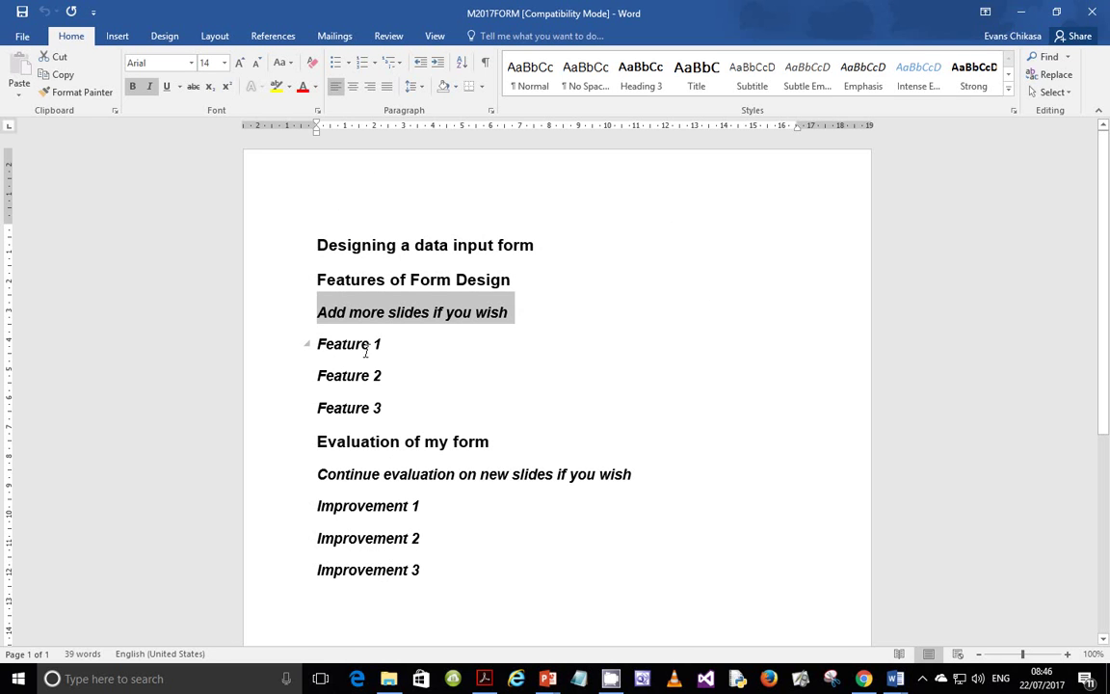
left_click_drag(317, 344, 398, 395)
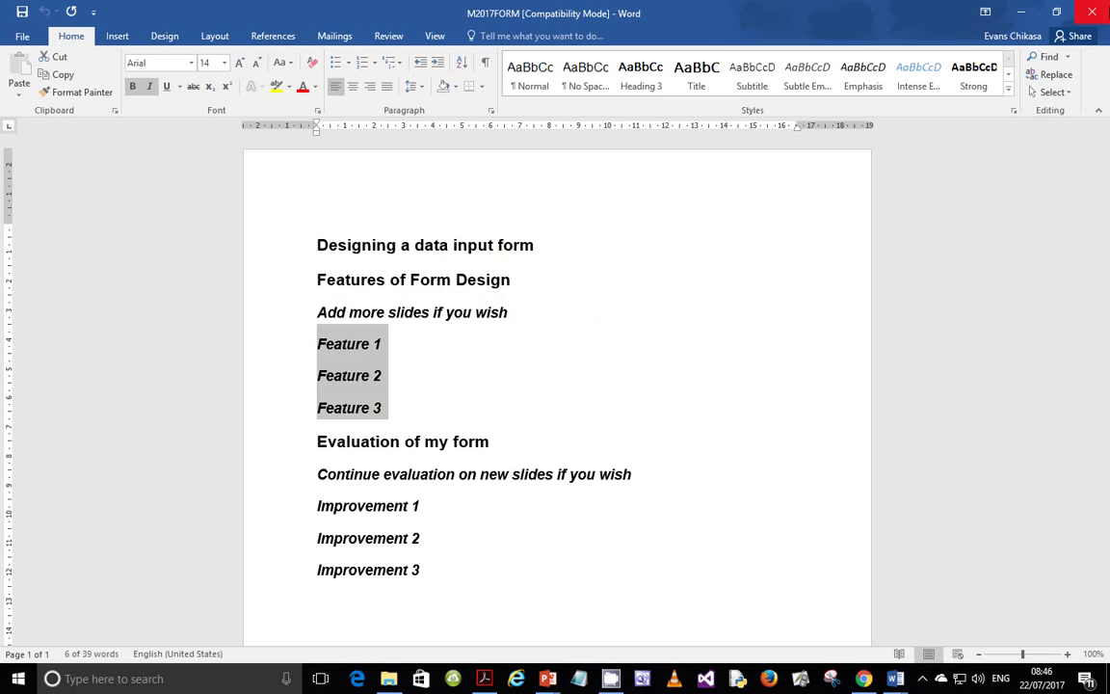
left_click(1093, 14)
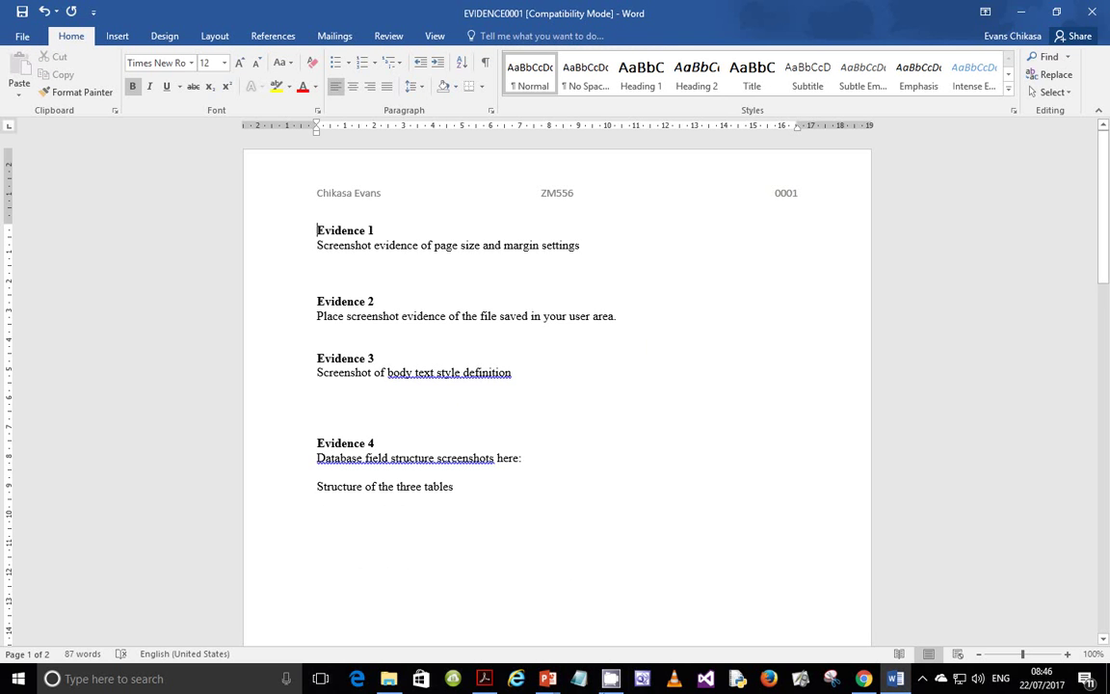
- Close the unused Presentation2 window and bring Presentation4 to the front
mouse_move(547, 678)
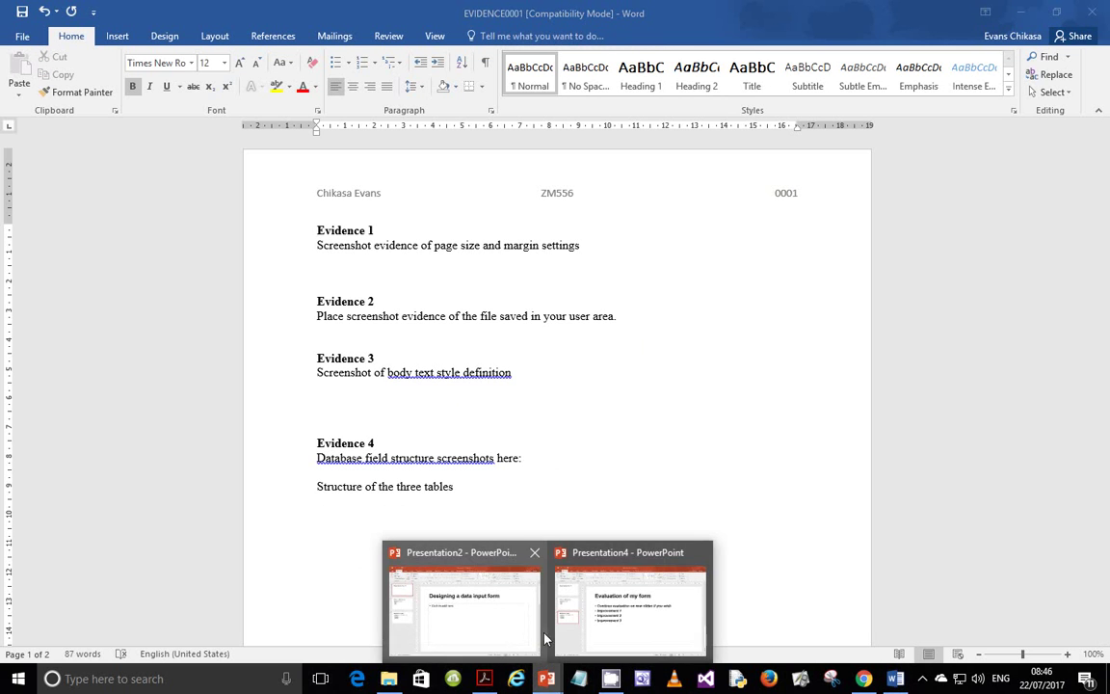
mouse_move(662, 612)
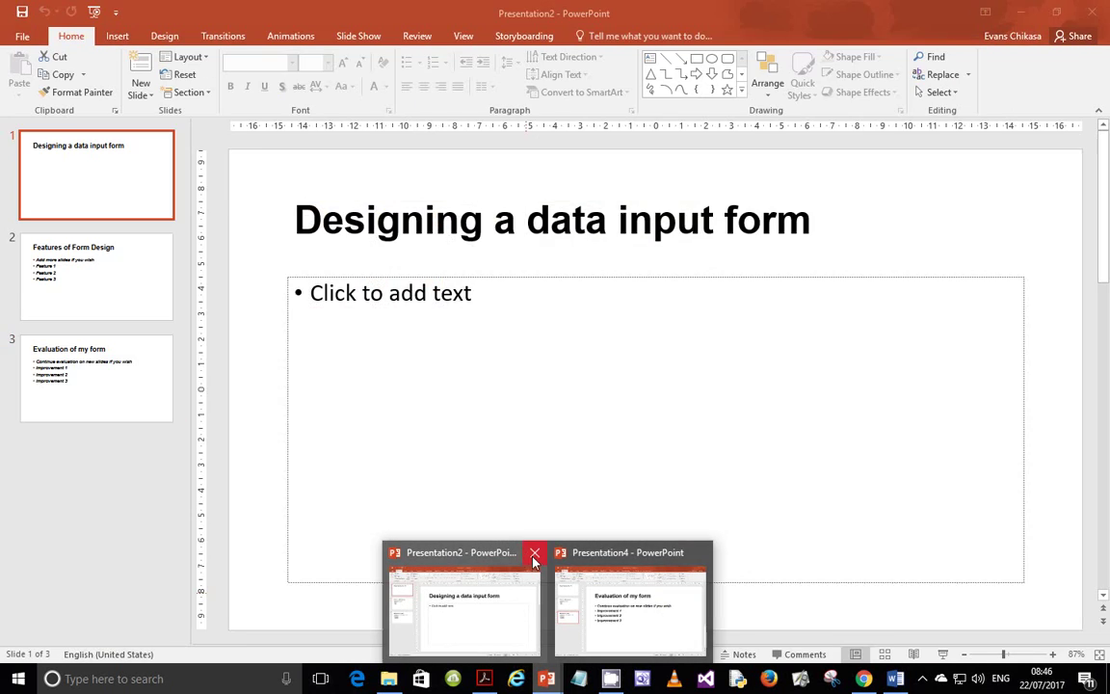
left_click(533, 555)
left_click(585, 602)
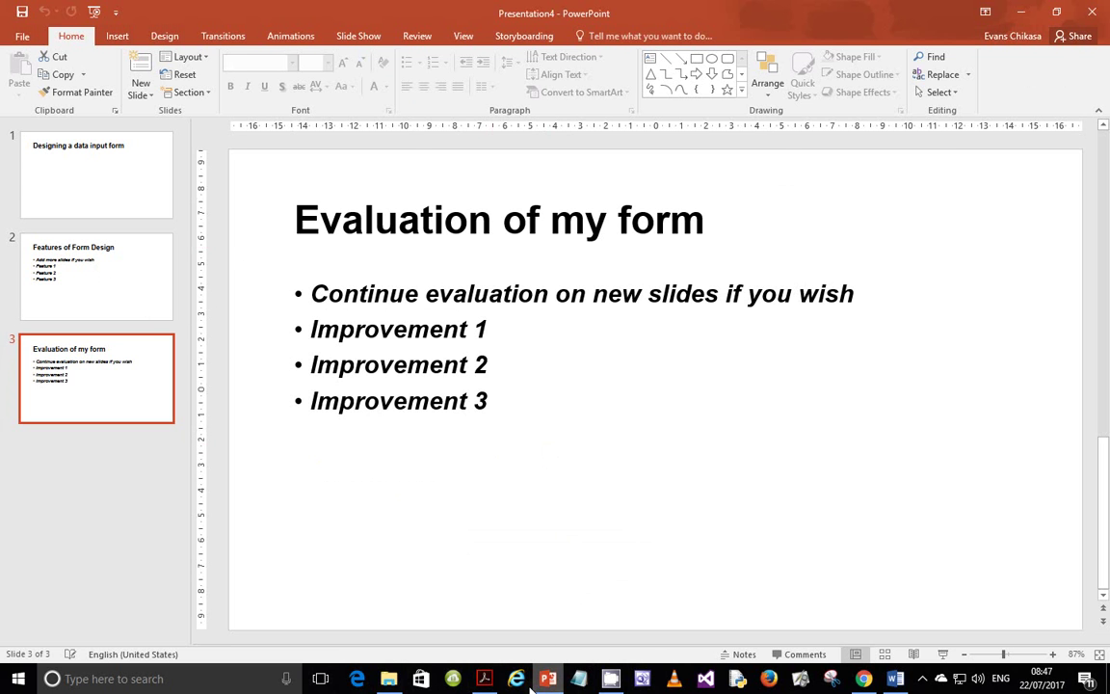
left_click(485, 678)
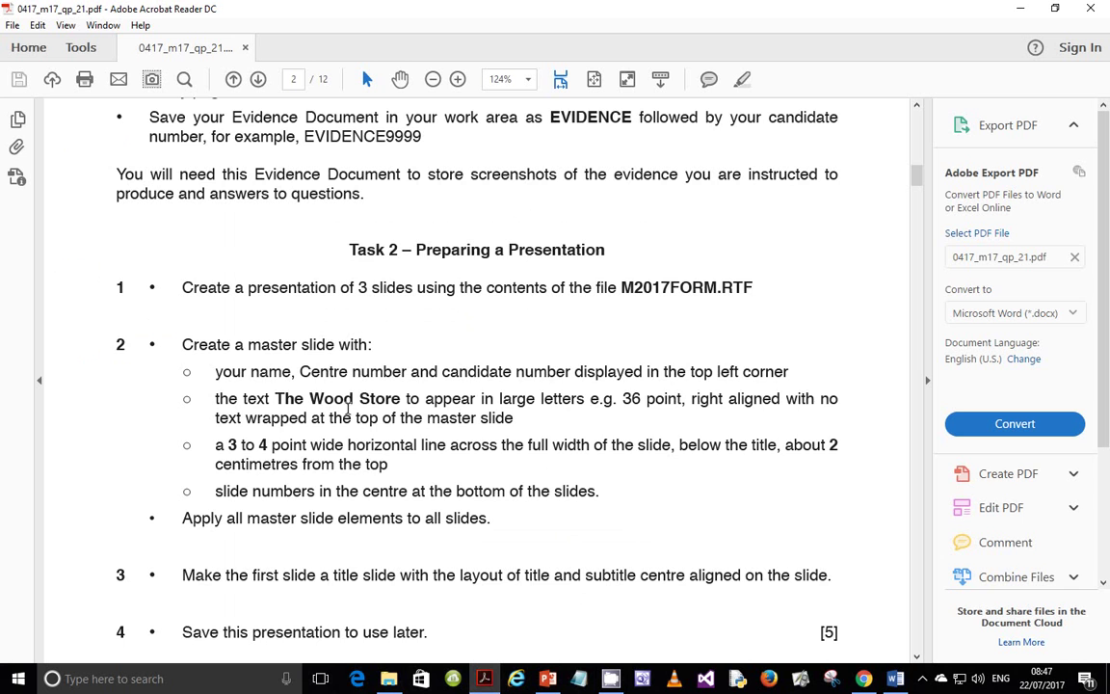
- Scroll to Task 2's master slide requirements, then return to the Presentation4 slides
scroll(348, 408, "down", 3)
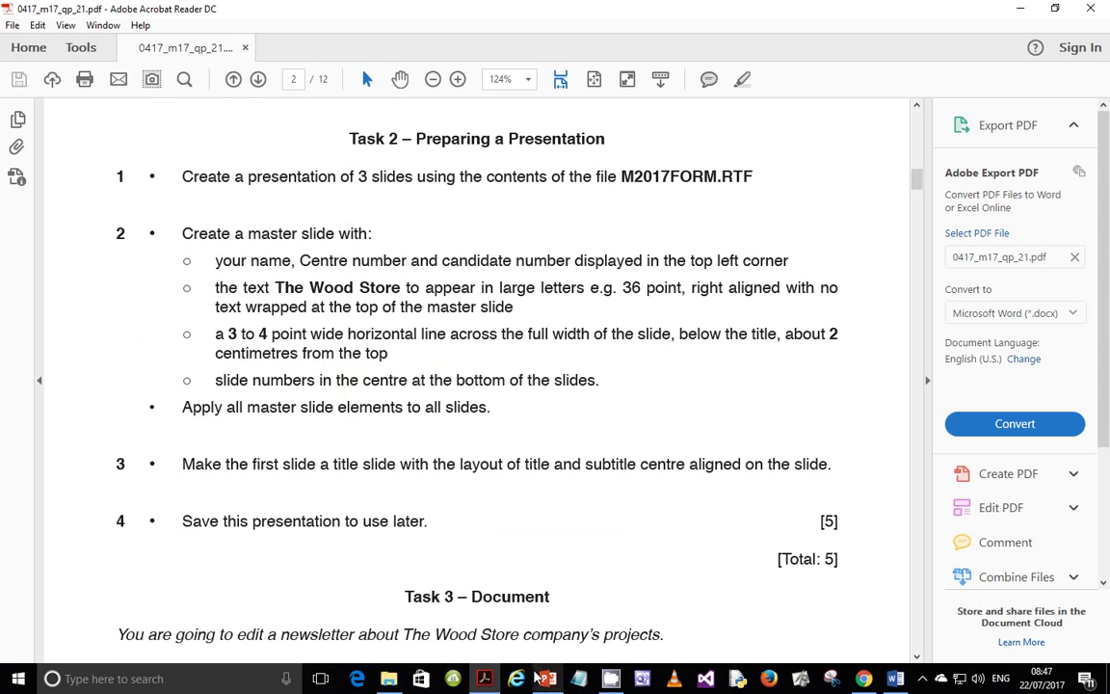
mouse_move(547, 681)
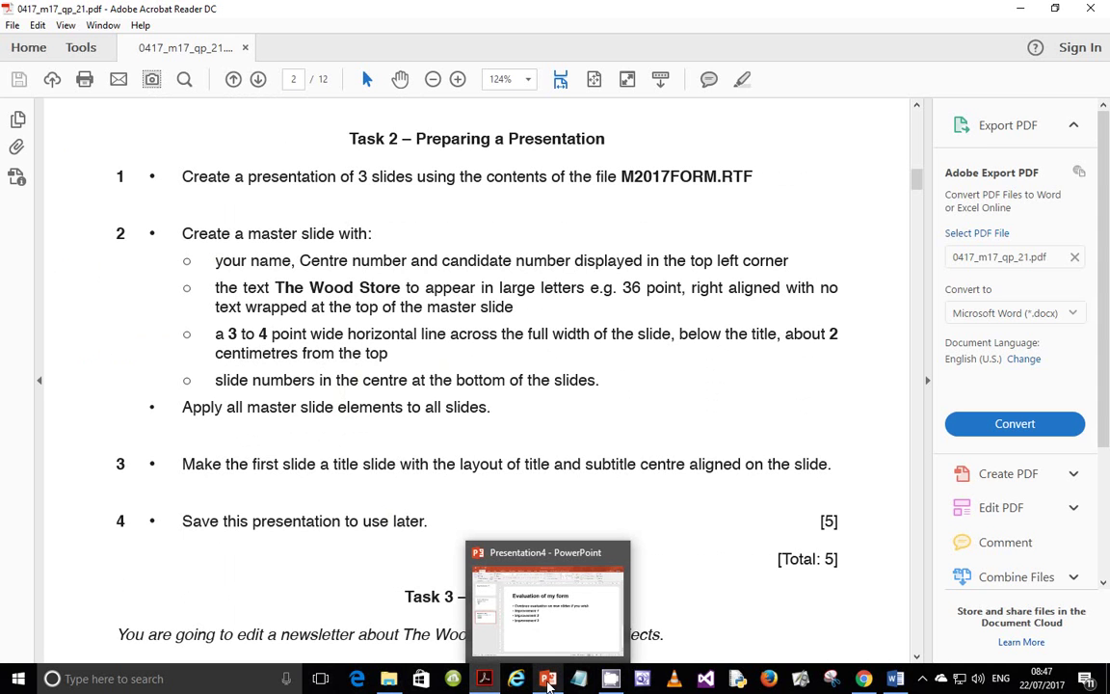
left_click(547, 679)
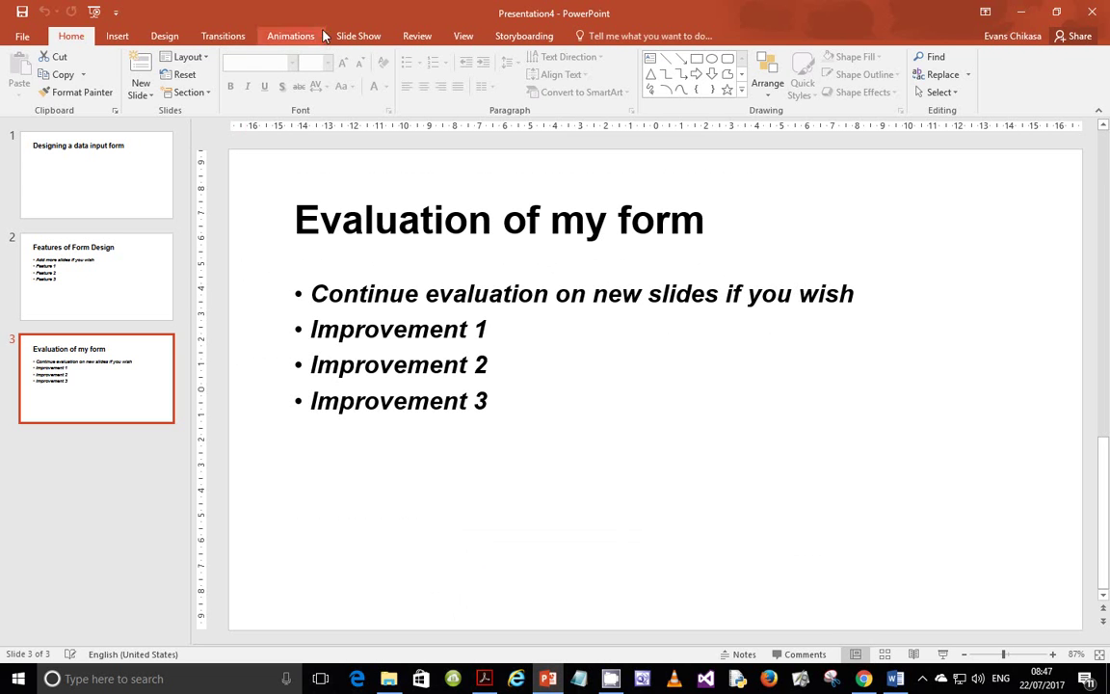
- Switch to Slide Master view and select the top-level slide master
left_click(461, 37)
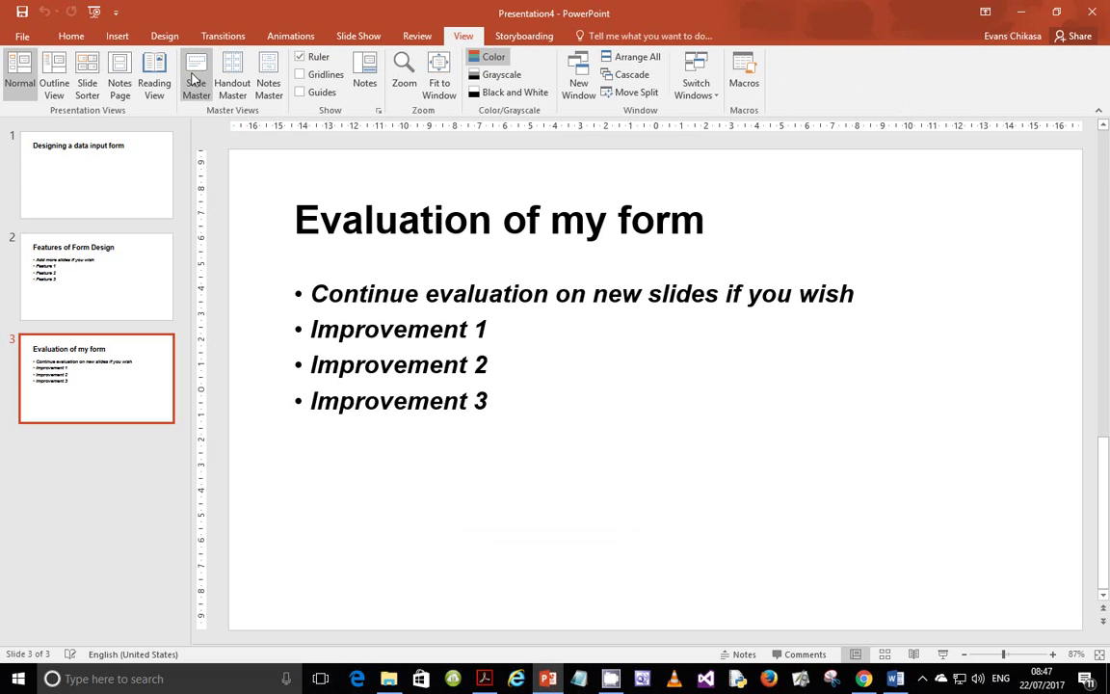
left_click(196, 79)
scroll(130, 270, "up", 10)
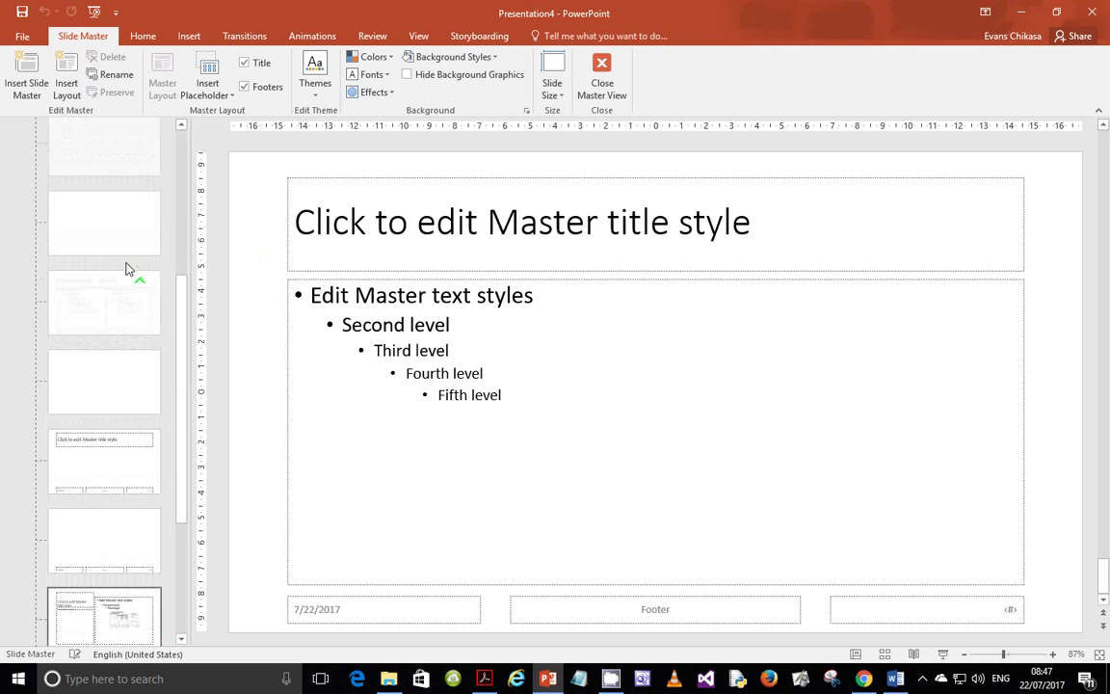
left_click(82, 164)
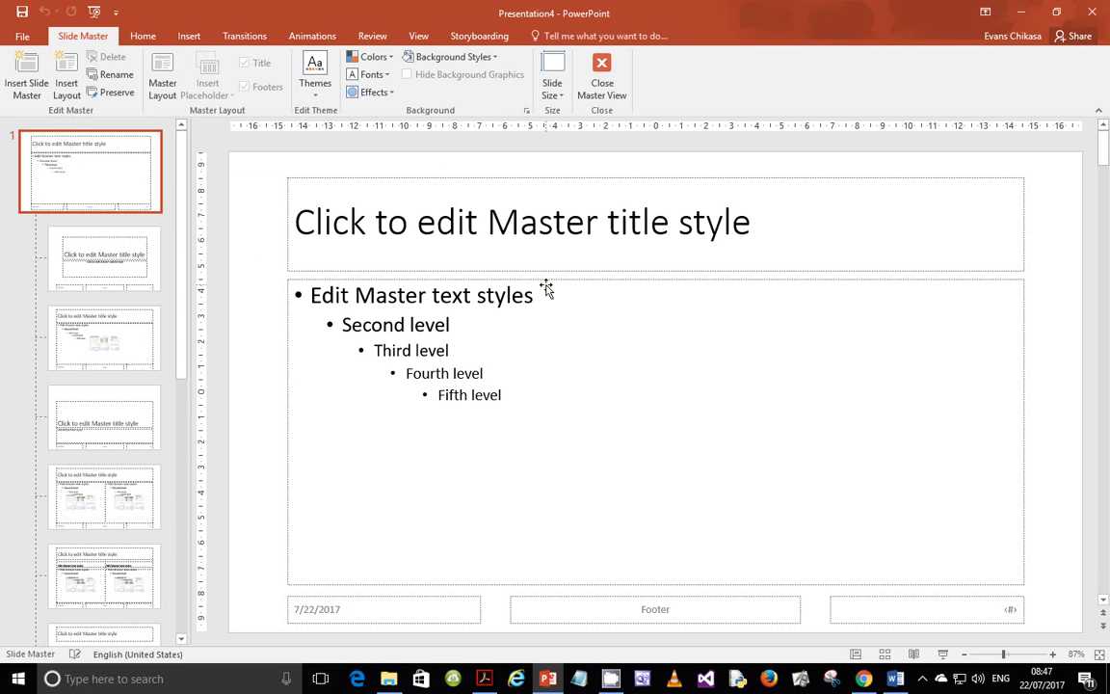
- Lower the body placeholder's top edge and move the title placeholder down above it
left_click(625, 281)
left_click_drag(656, 280, 651, 362)
left_click(603, 231)
left_click_drag(617, 181, 615, 256)
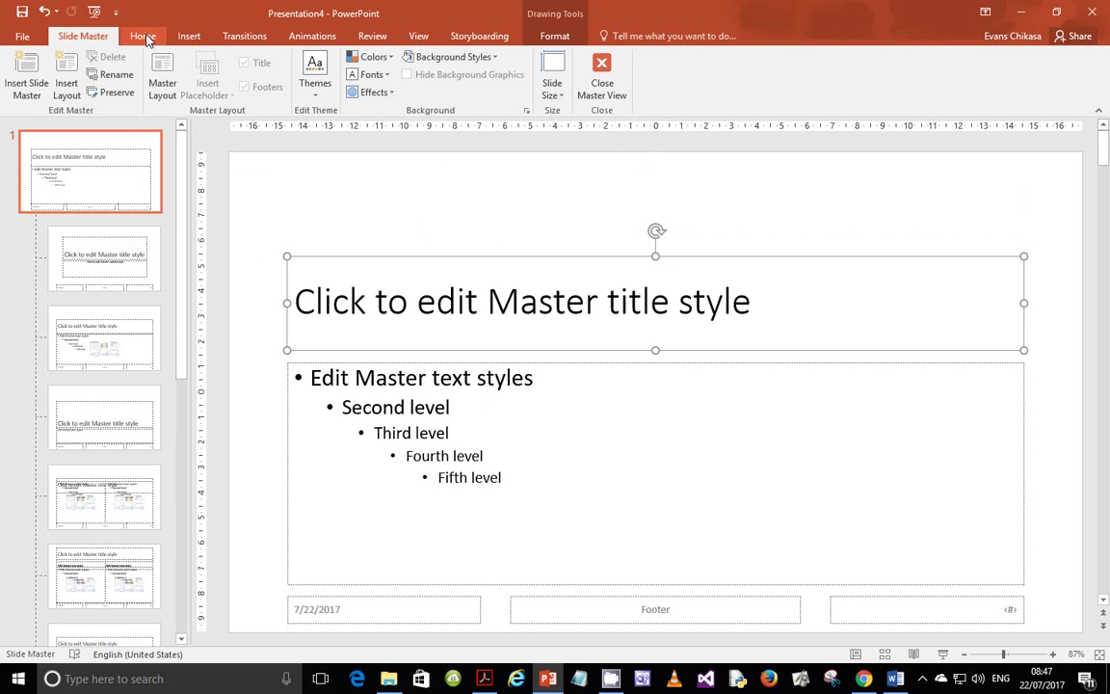
left_click(142, 36)
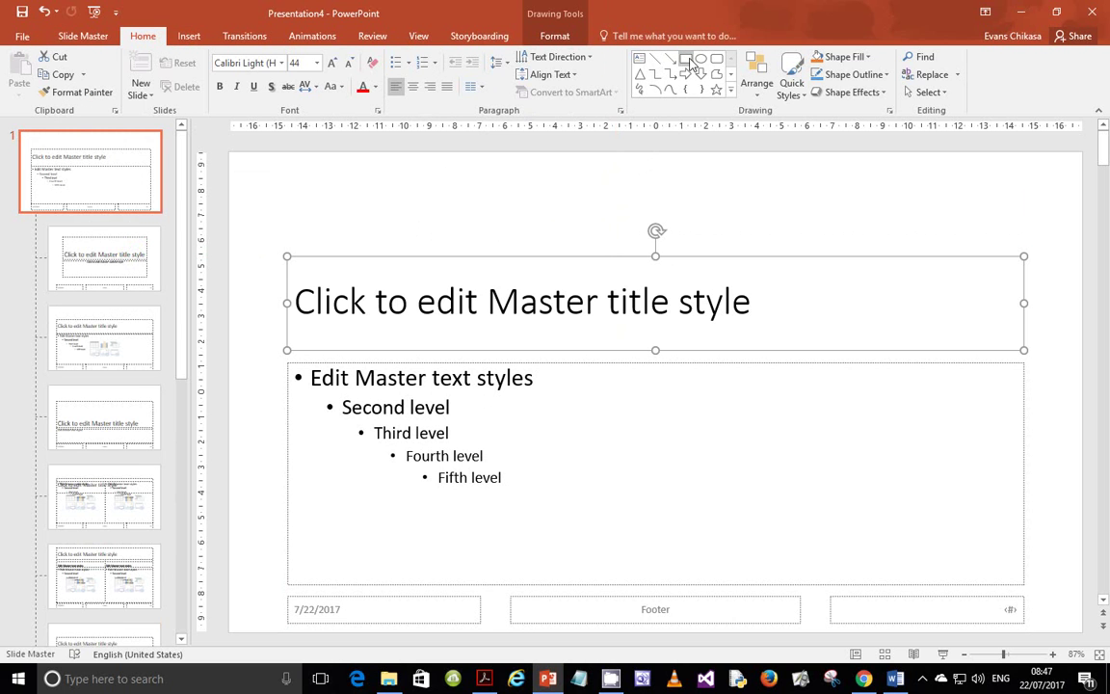